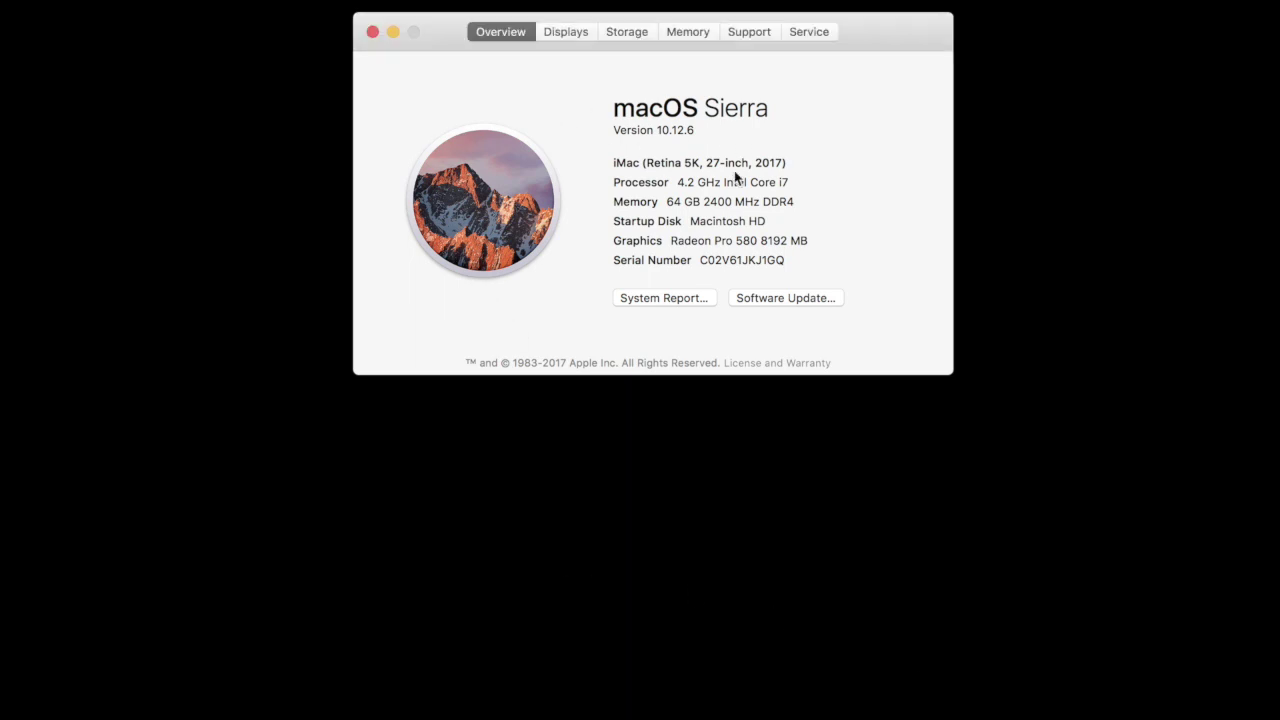
Review the Mac's storage and installed memory details in the system information
{"action": "left_click", "coordinate": [628, 33]}
{"action": "left_click", "coordinate": [692, 33]}
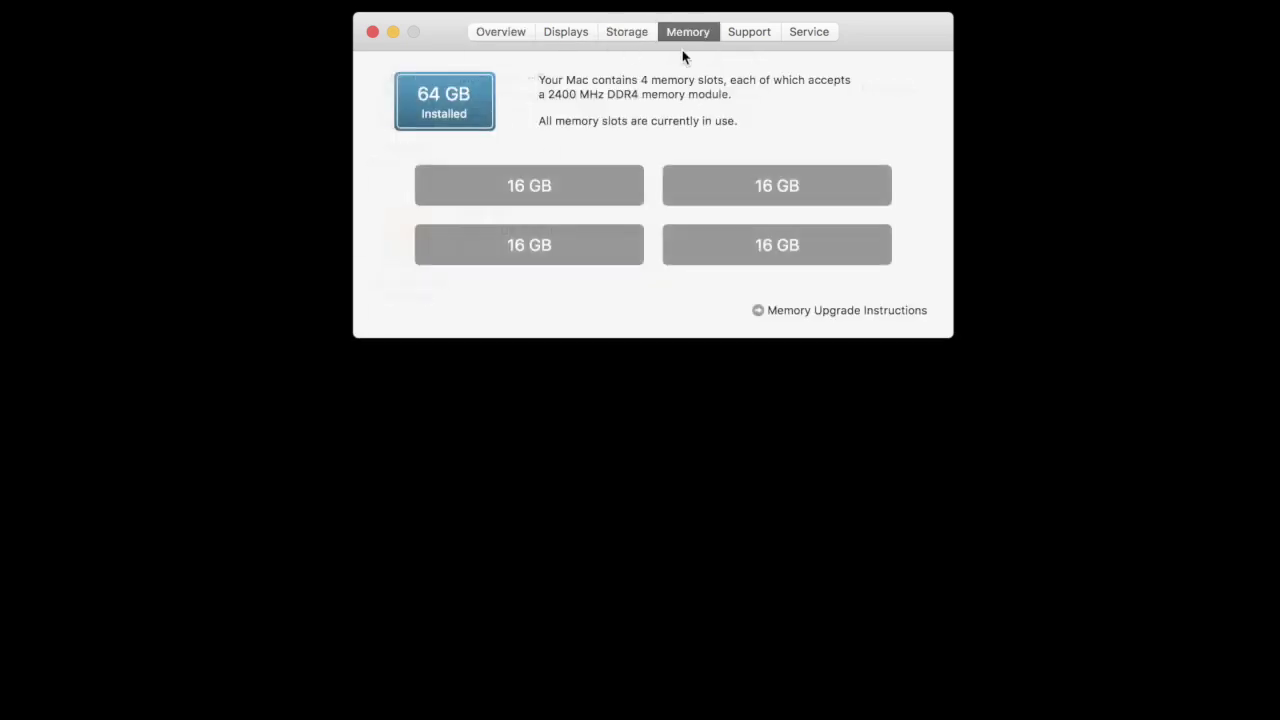
{"action": "left_click", "coordinate": [615, 36]}
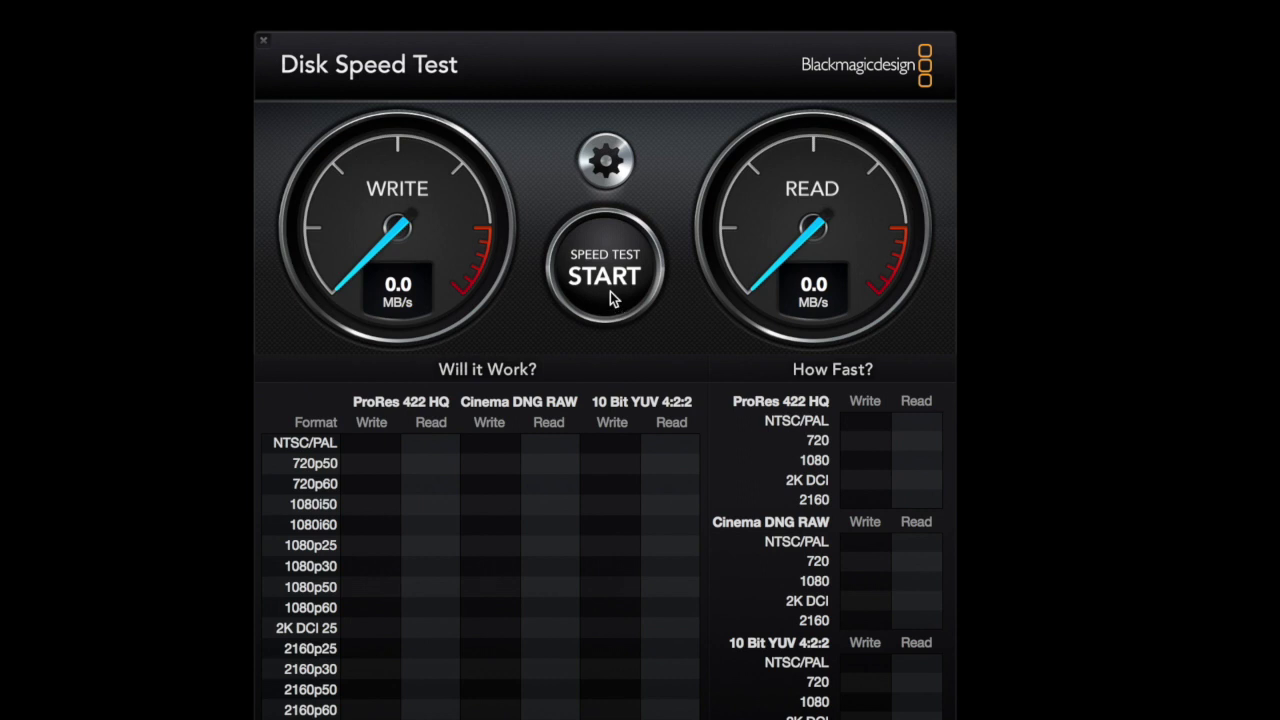
Run a speed test on the currently targeted drive in Blackmagic Disk Speed Test and stop it once write and read speeds are measured
{"action": "left_click", "coordinate": [609, 285]}
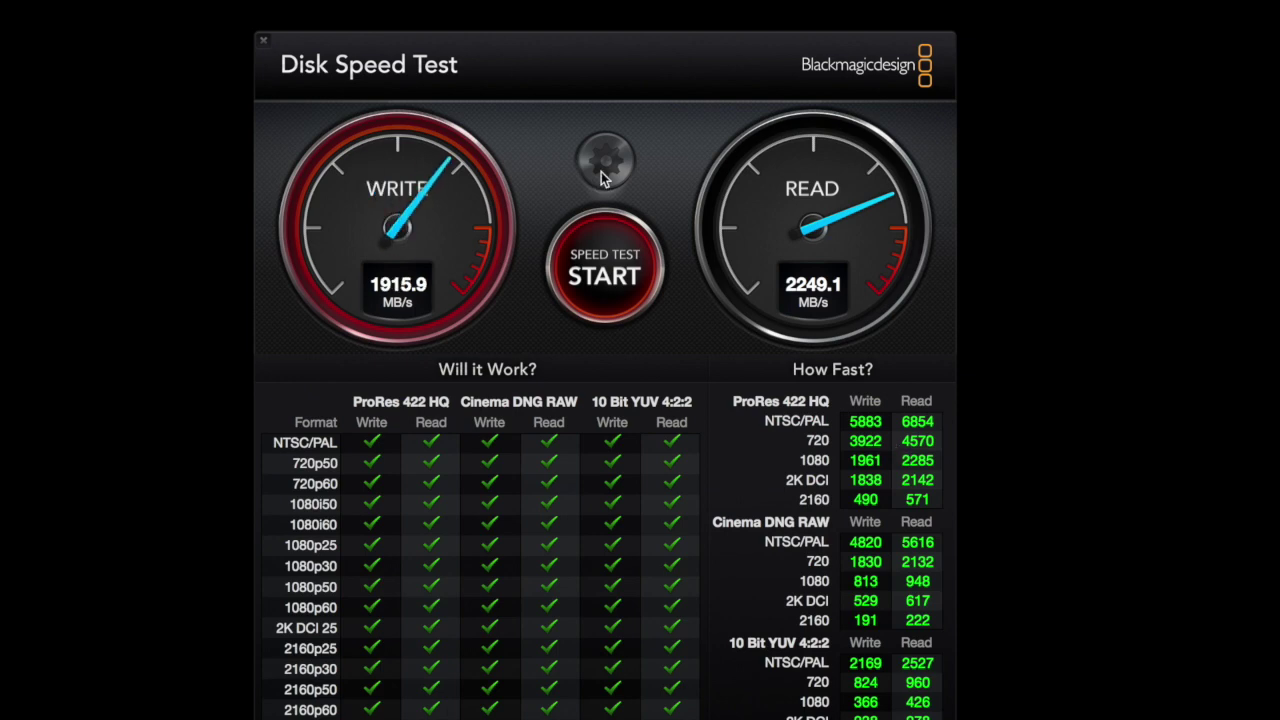
{"action": "left_click", "coordinate": [608, 280]}
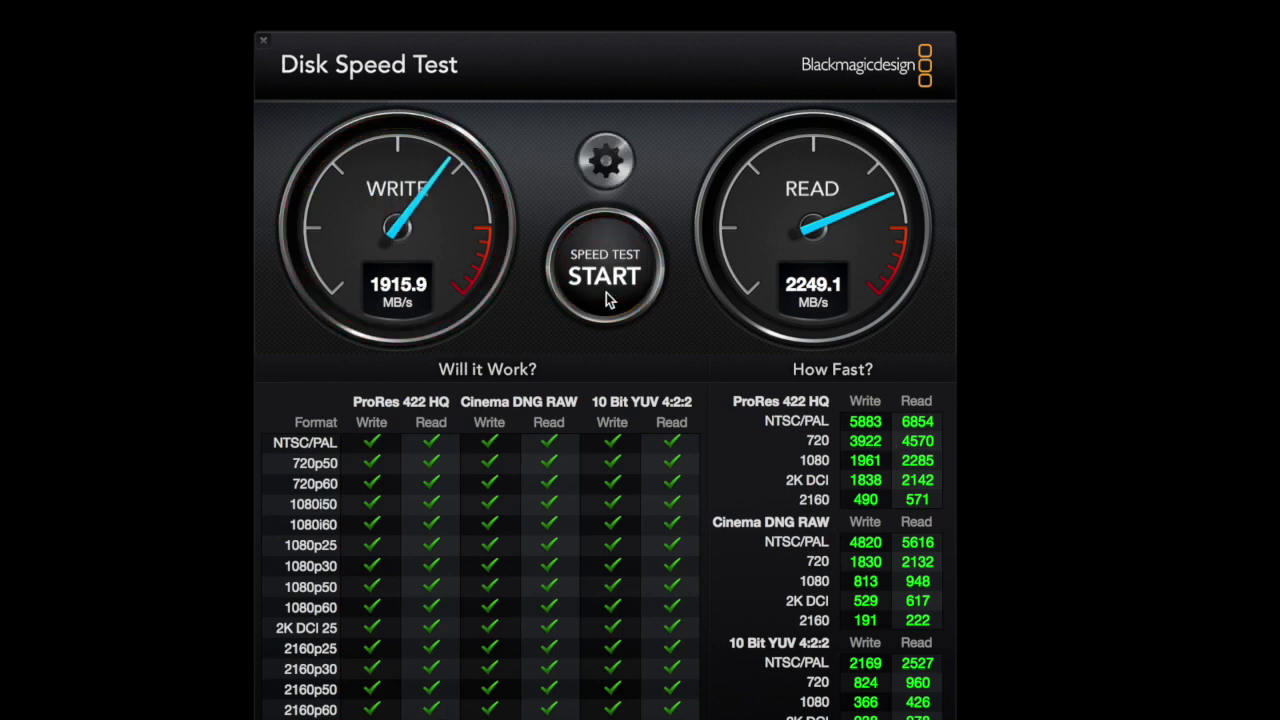
Set the first SSD T5 as the target drive and run a write and read speed test on it, stopping it when measured
{"action": "left_click", "coordinate": [606, 158]}
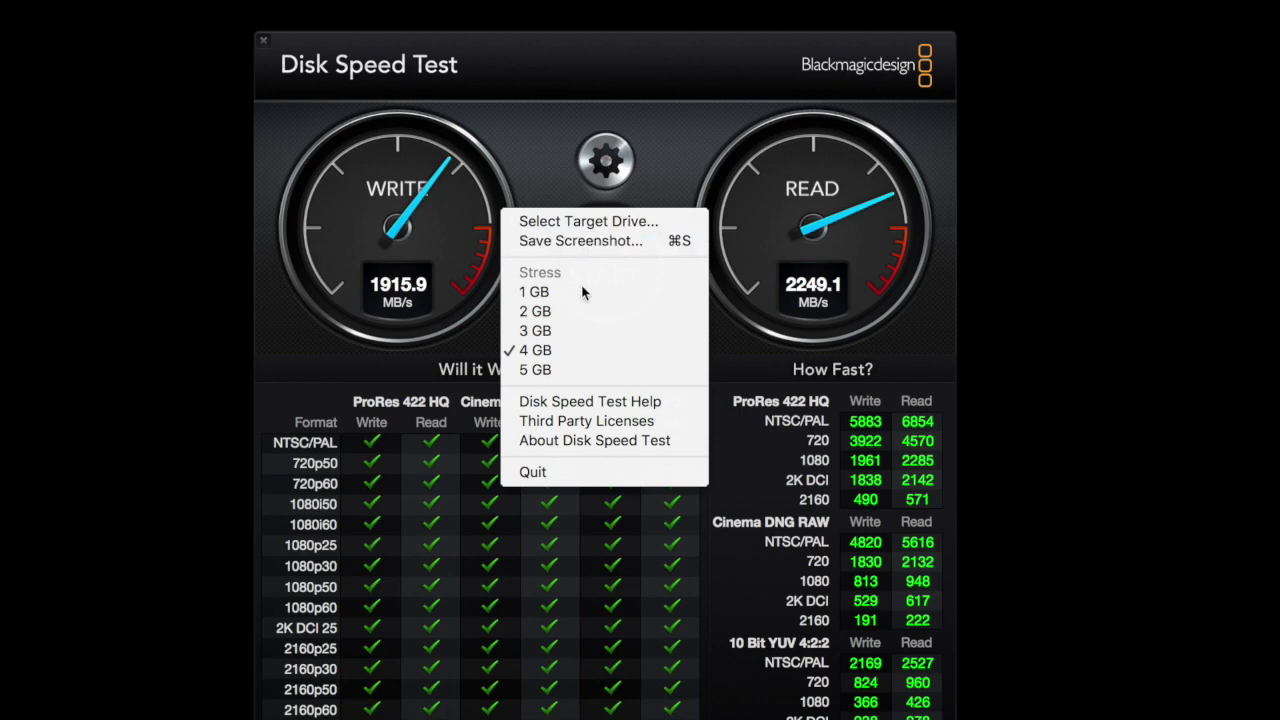
{"action": "left_click", "coordinate": [557, 222]}
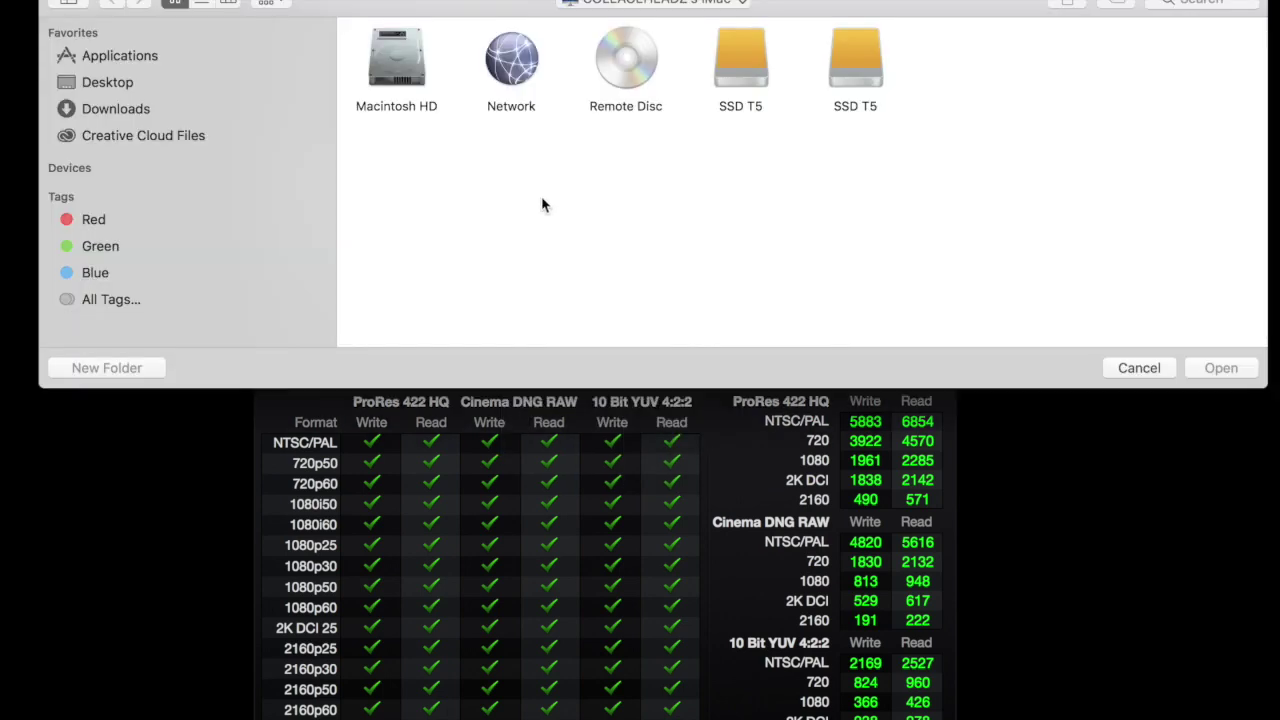
{"action": "left_click", "coordinate": [739, 77]}
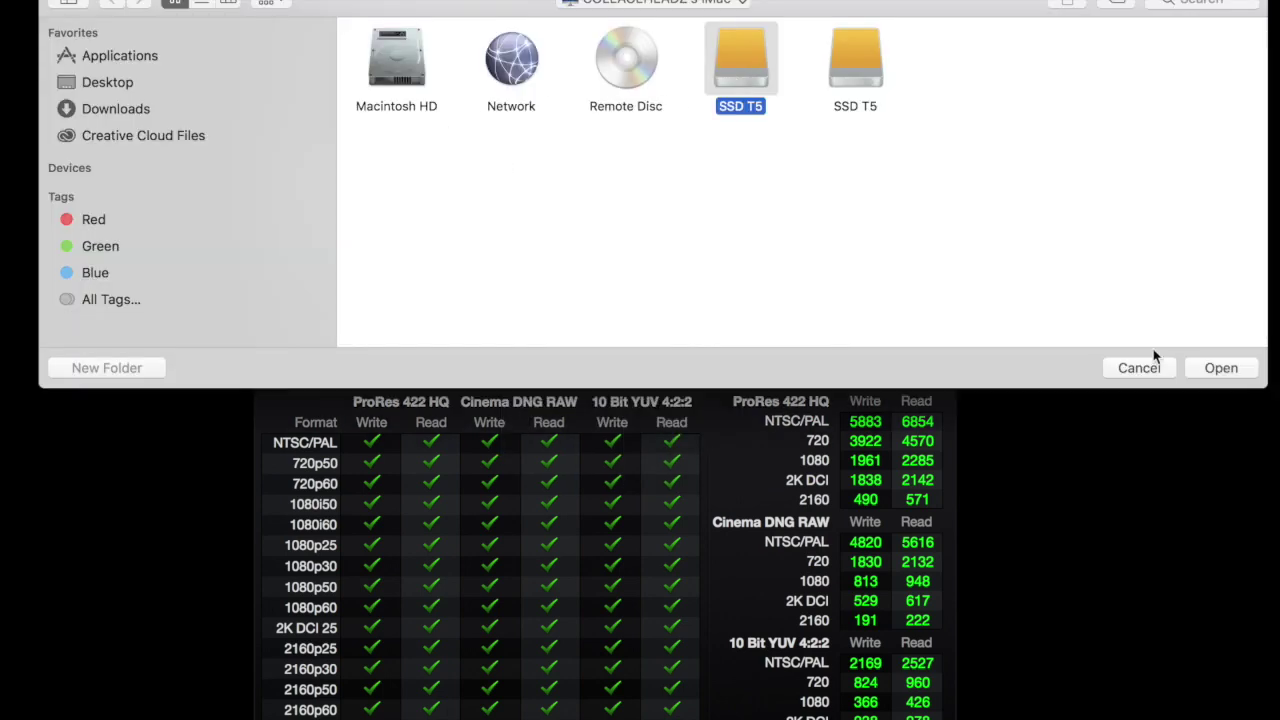
{"action": "left_click", "coordinate": [1091, 288]}
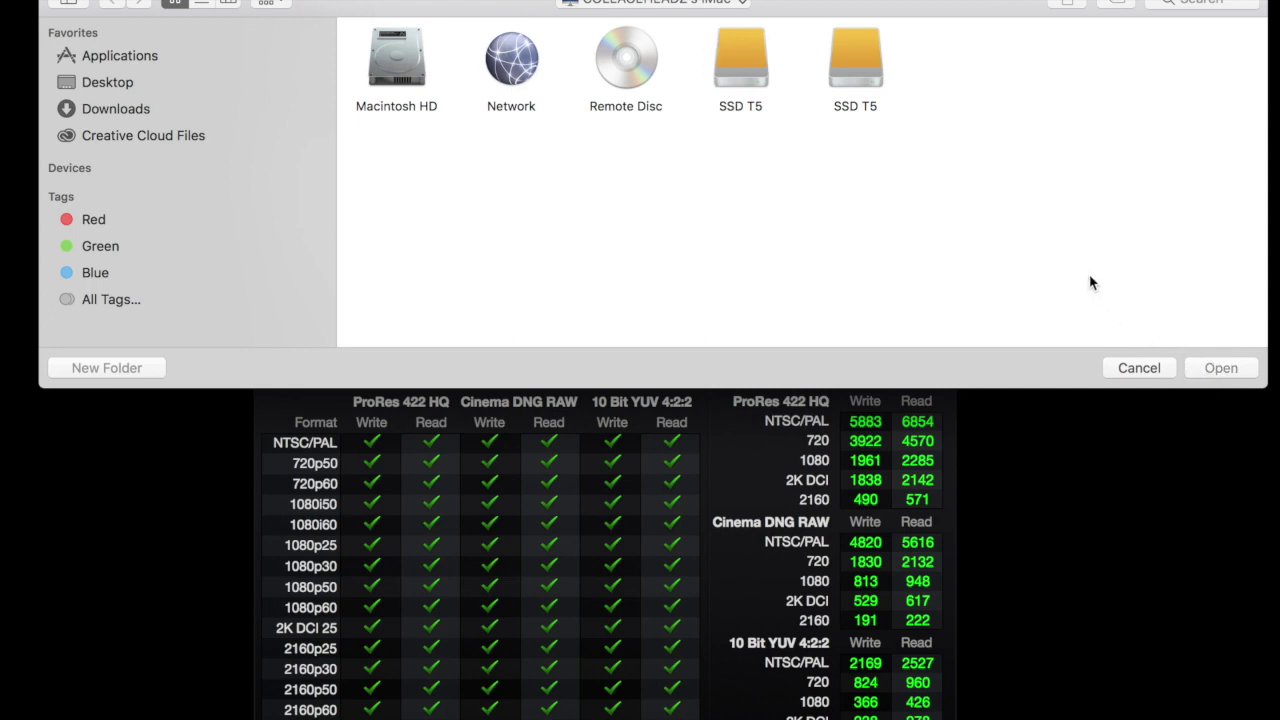
{"action": "scroll", "coordinate": [1151, 107], "scroll_direction": "down", "scroll_amount": 1}
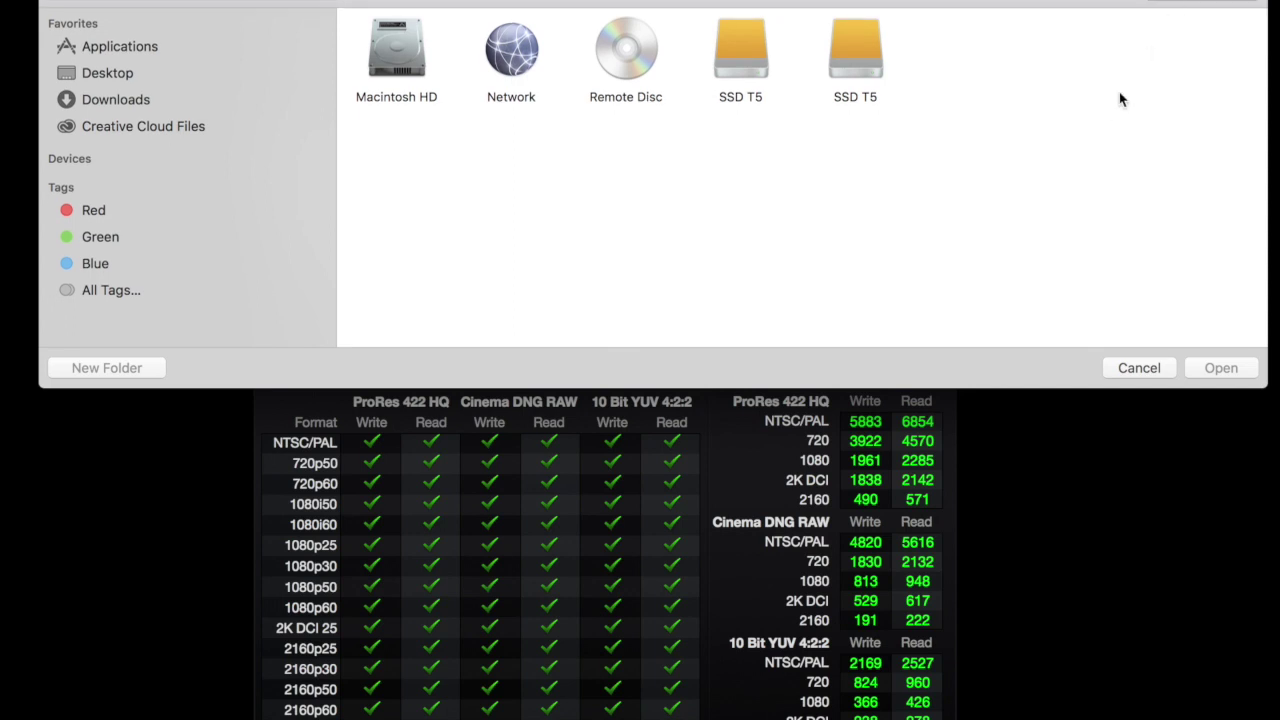
{"action": "left_click", "coordinate": [726, 58]}
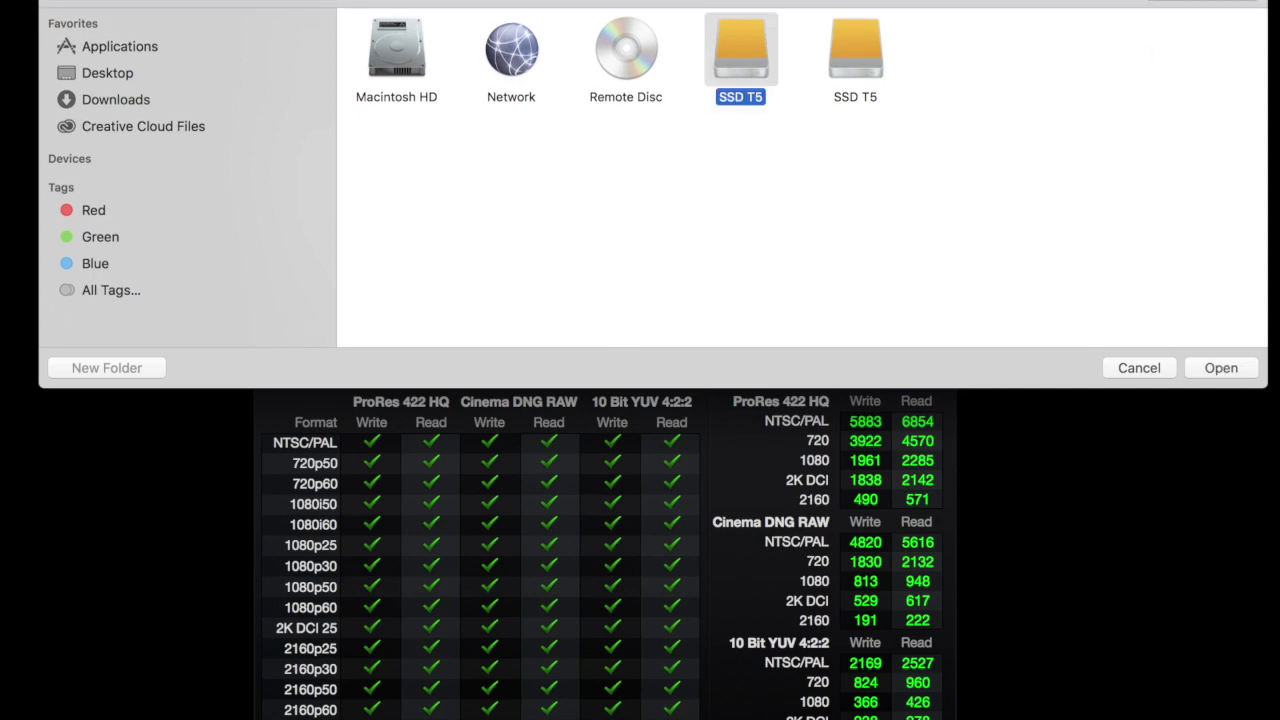
{"action": "left_click", "coordinate": [1225, 367]}
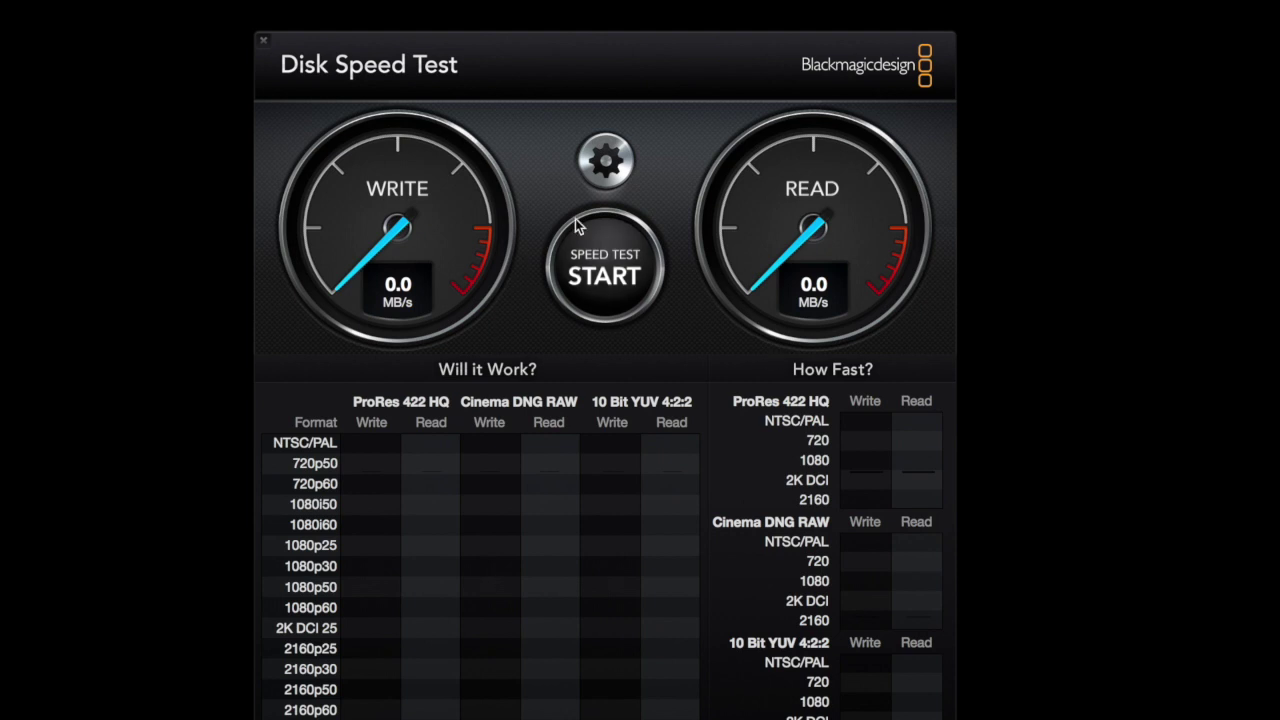
{"action": "left_click", "coordinate": [603, 280]}
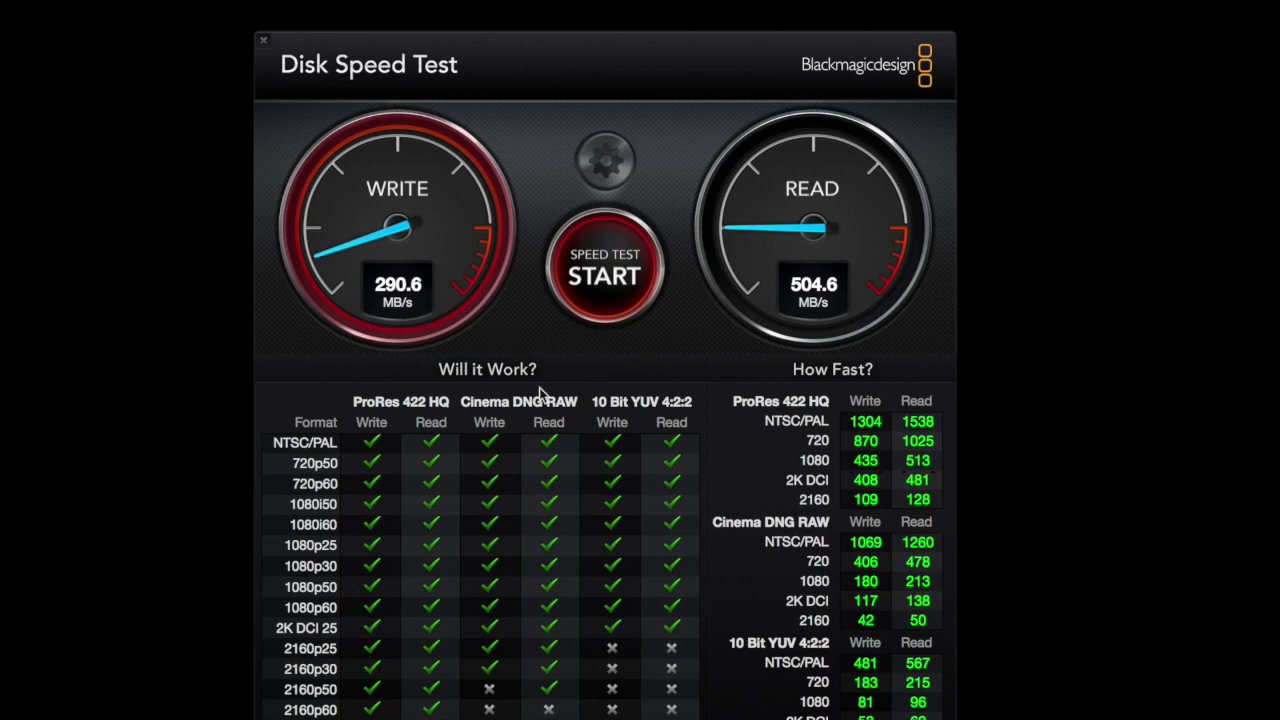
{"action": "left_click", "coordinate": [620, 277]}
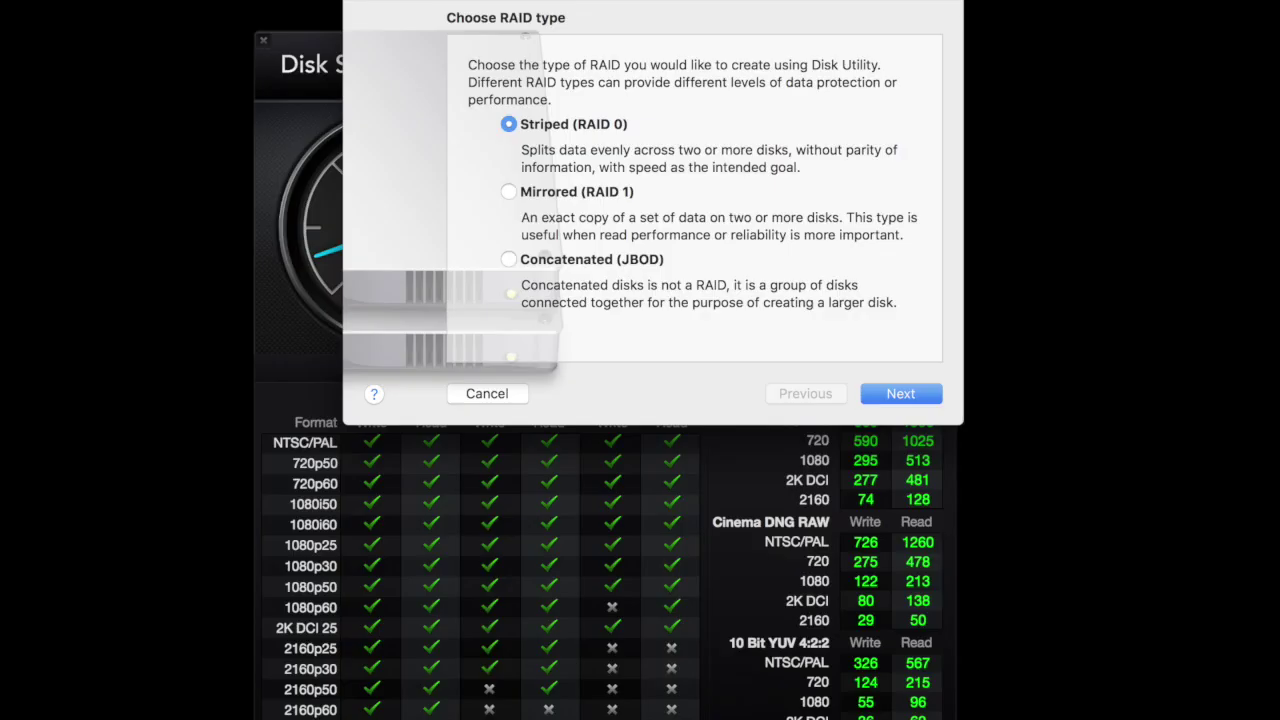
Set up a Striped (RAID 0) set in Disk Utility's RAID Assistant with both Samsung Portable SSD T5 disks as members
{"action": "left_click_drag", "start_coordinate": [591, 27], "coordinate": [548, 170]}
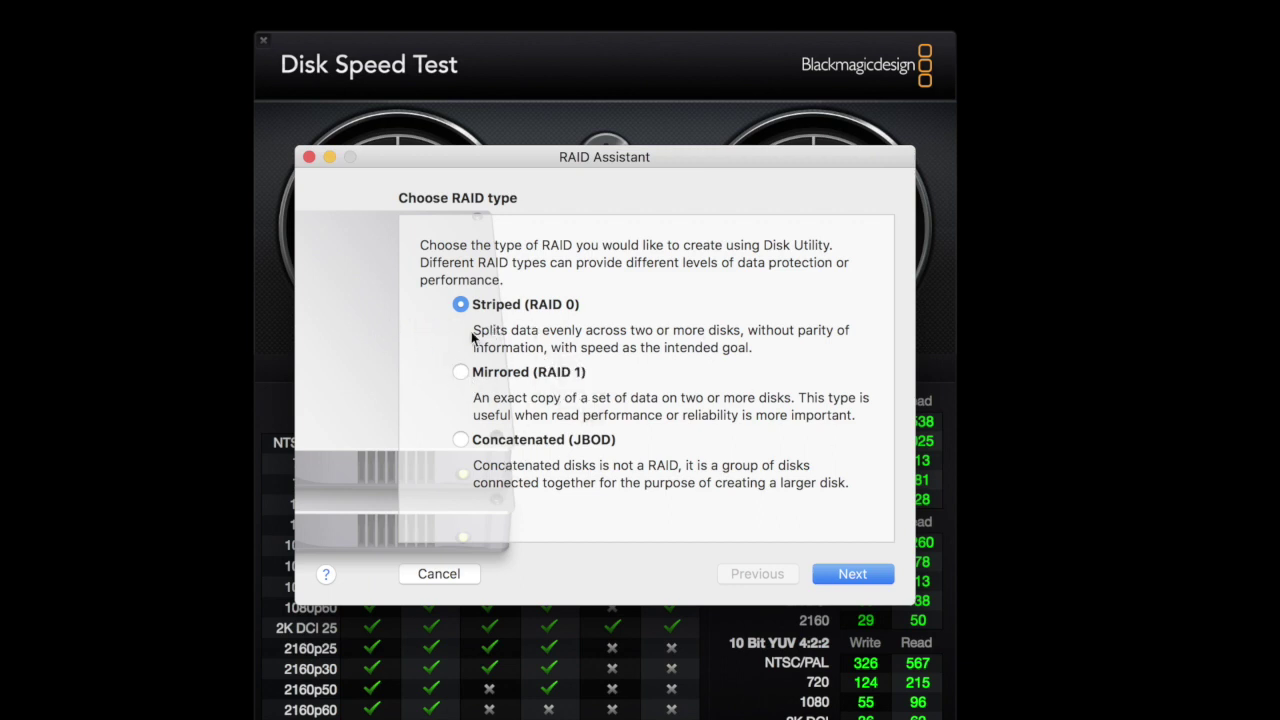
{"action": "left_click", "coordinate": [853, 580]}
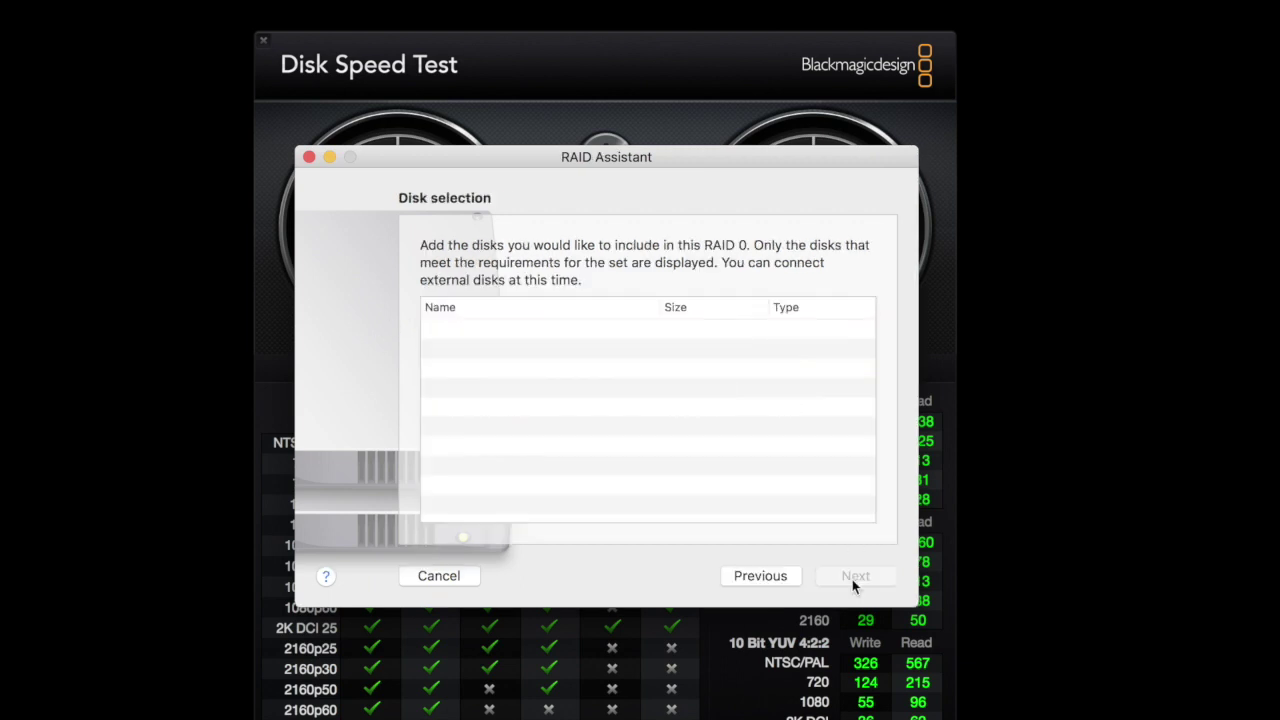
{"action": "left_click", "coordinate": [433, 349]}
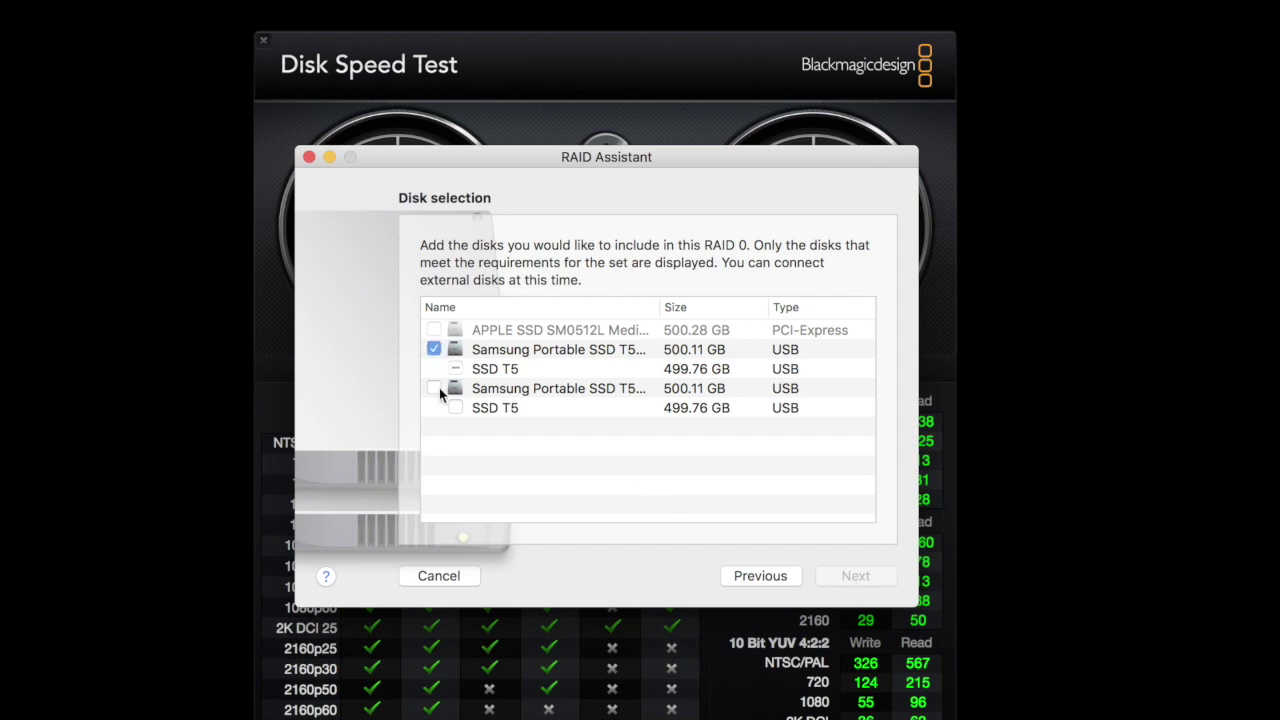
{"action": "left_click", "coordinate": [433, 388]}
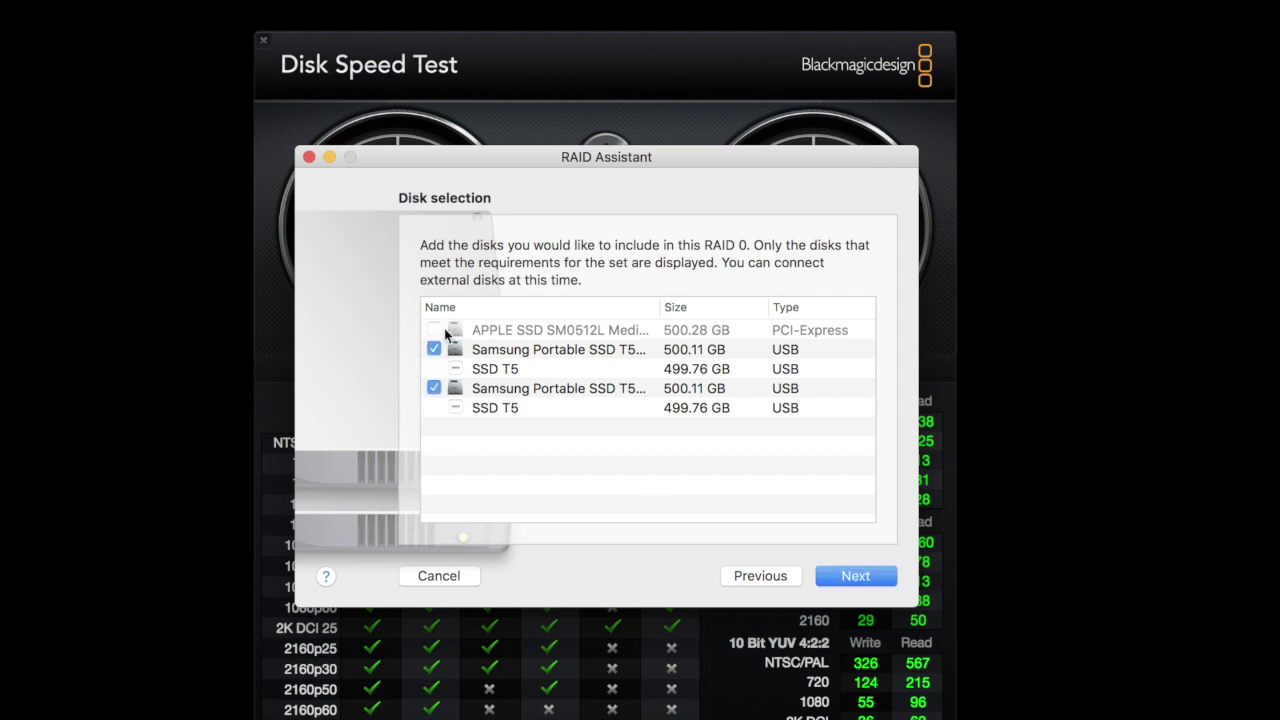
{"action": "left_click", "coordinate": [858, 578]}
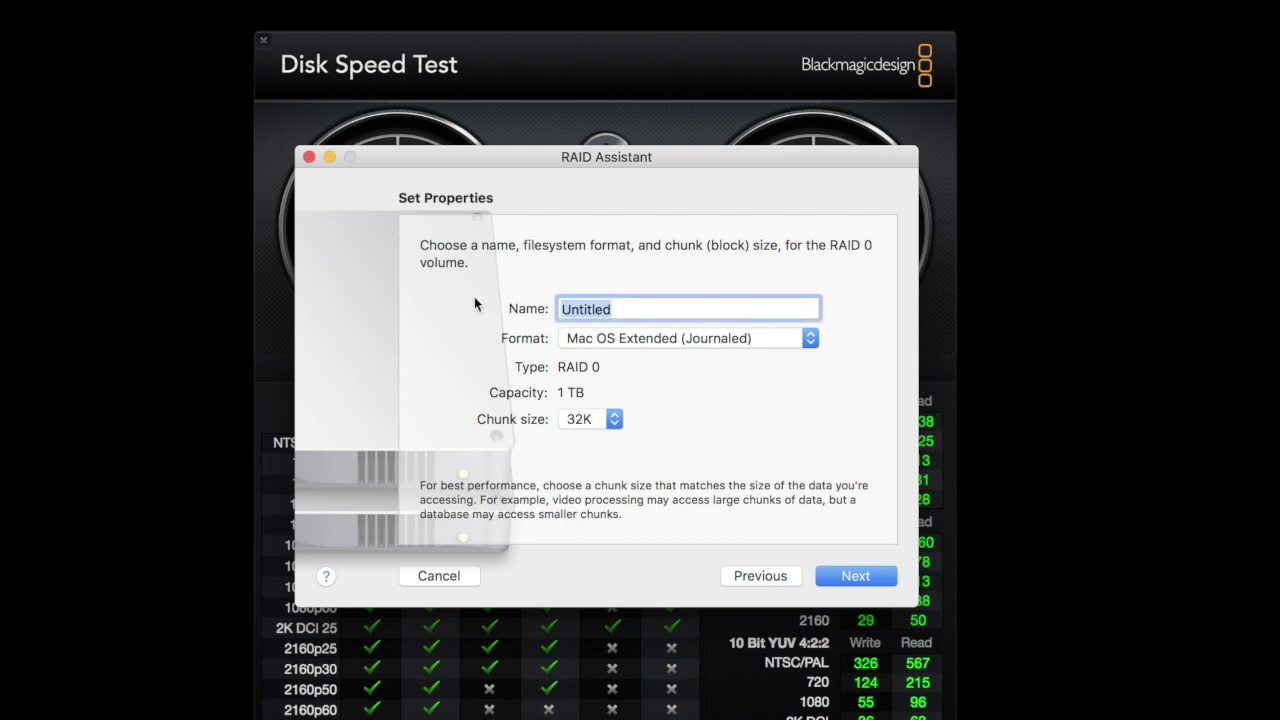
Name the RAID 0 volume SAM_SSD_1TB, keep the Mac OS Extended (Journaled) format and 32K chunk size, and proceed to the creation confirmation
{"action": "type", "text": "ra"}
{"action": "key", "text": "BackSpace"}
{"action": "key", "text": "BackSpace"}
{"action": "type", "text": "RAI"}
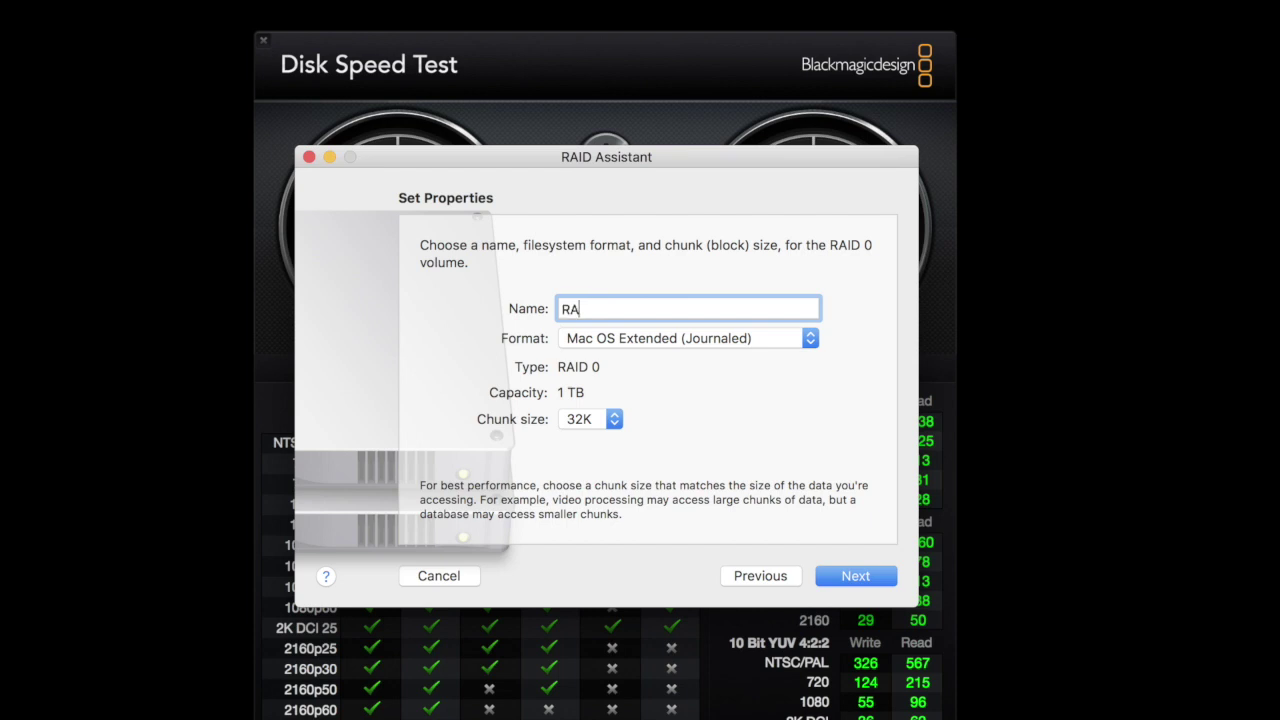
{"action": "type", "text": "D Tes"}
{"action": "key", "text": "BackSpace"}
{"action": "key", "text": "BackSpace"}
{"action": "key", "text": "BackSpace"}
{"action": "key", "text": "BackSpace"}
{"action": "key", "text": "BackSpace"}
{"action": "key", "text": "BackSpace"}
{"action": "key", "text": "BackSpace"}
{"action": "key", "text": "BackSpace"}
{"action": "type", "text": "SAM_SSD_1G"}
{"action": "key", "text": "BackSpace"}
{"action": "type", "text": "TB"}
{"action": "left_click", "coordinate": [856, 576]}
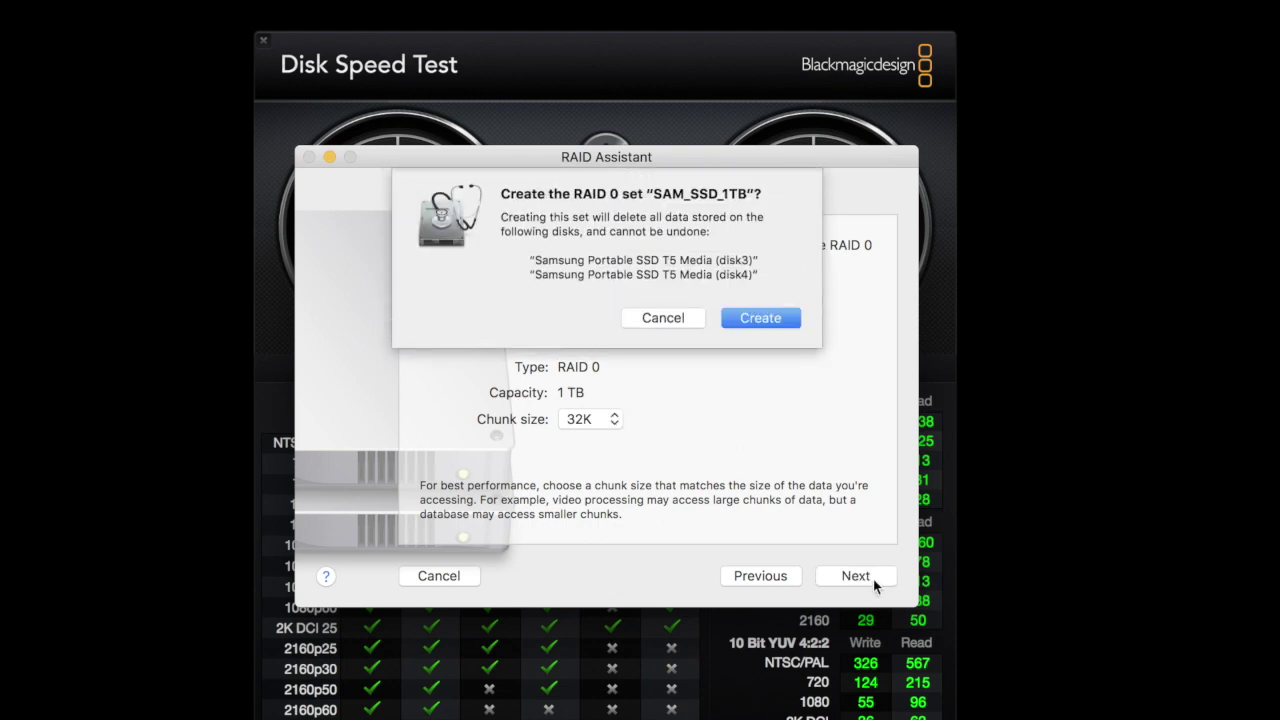
Create the RAID set, postpone the Time Machine backup decision, and finish the RAID Assistant
{"action": "left_click", "coordinate": [763, 317]}
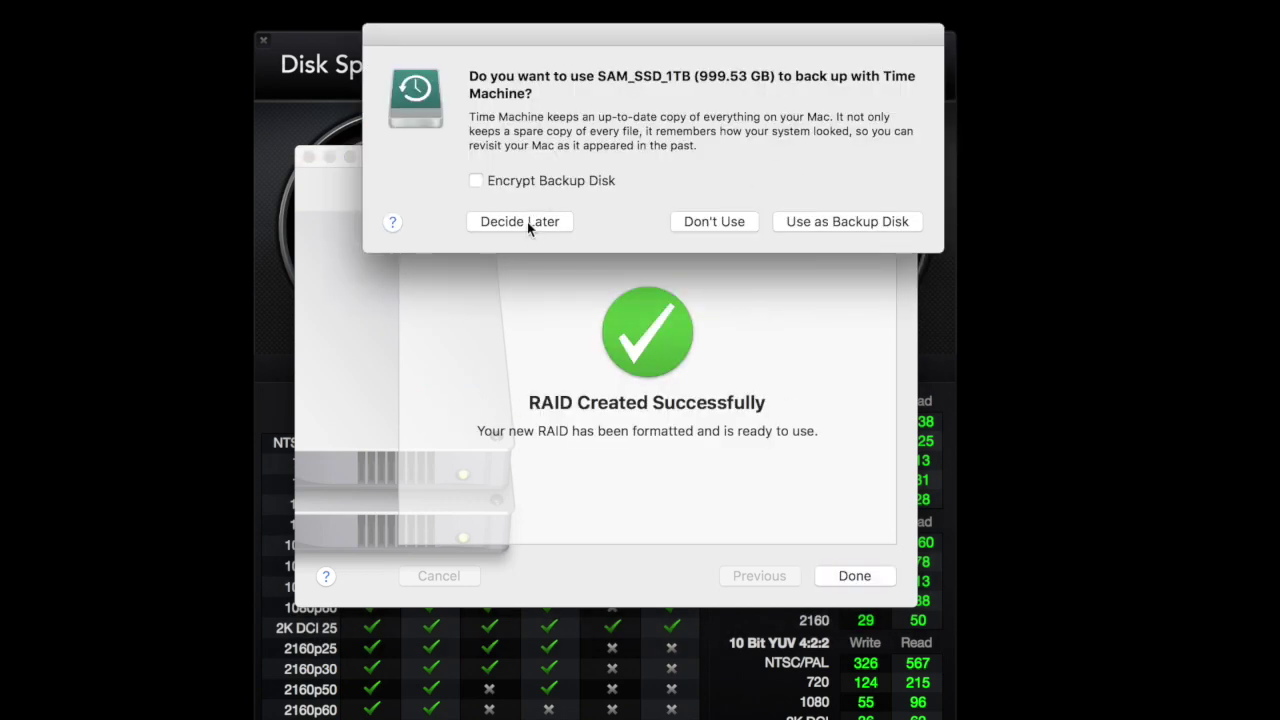
{"action": "left_click", "coordinate": [508, 221]}
{"action": "left_click", "coordinate": [865, 579]}
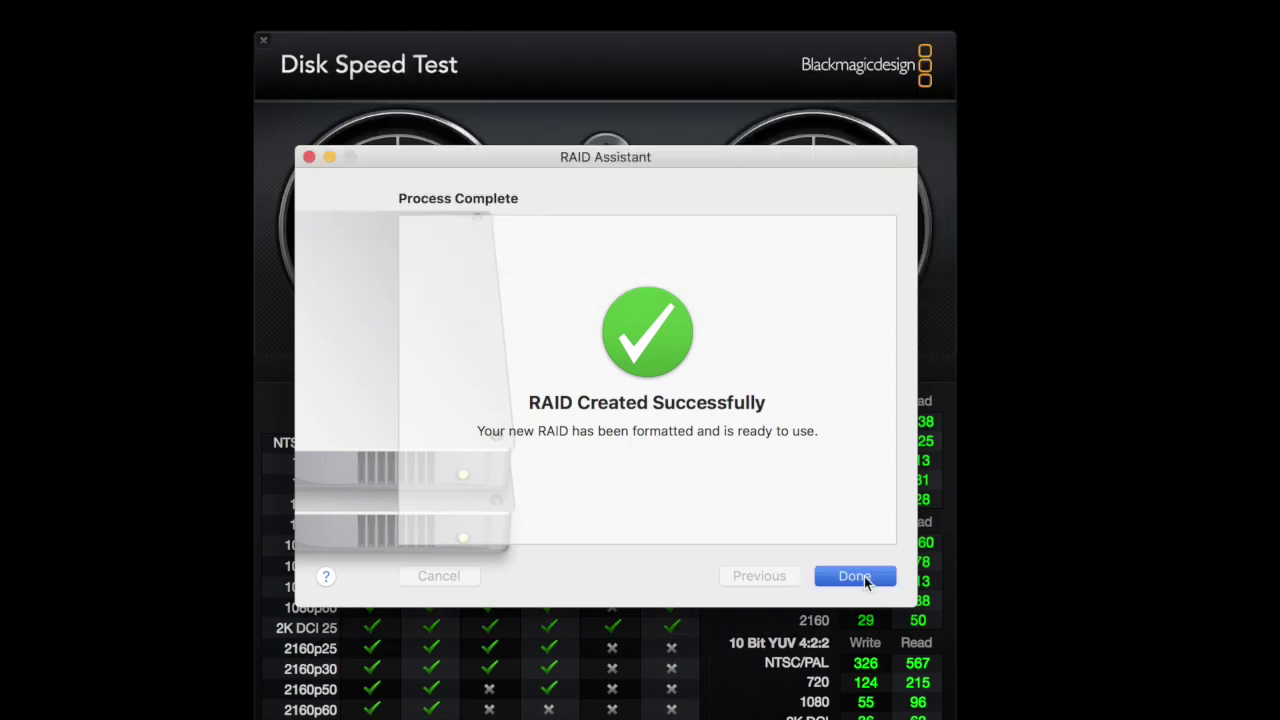
{"action": "left_click", "coordinate": [856, 577]}
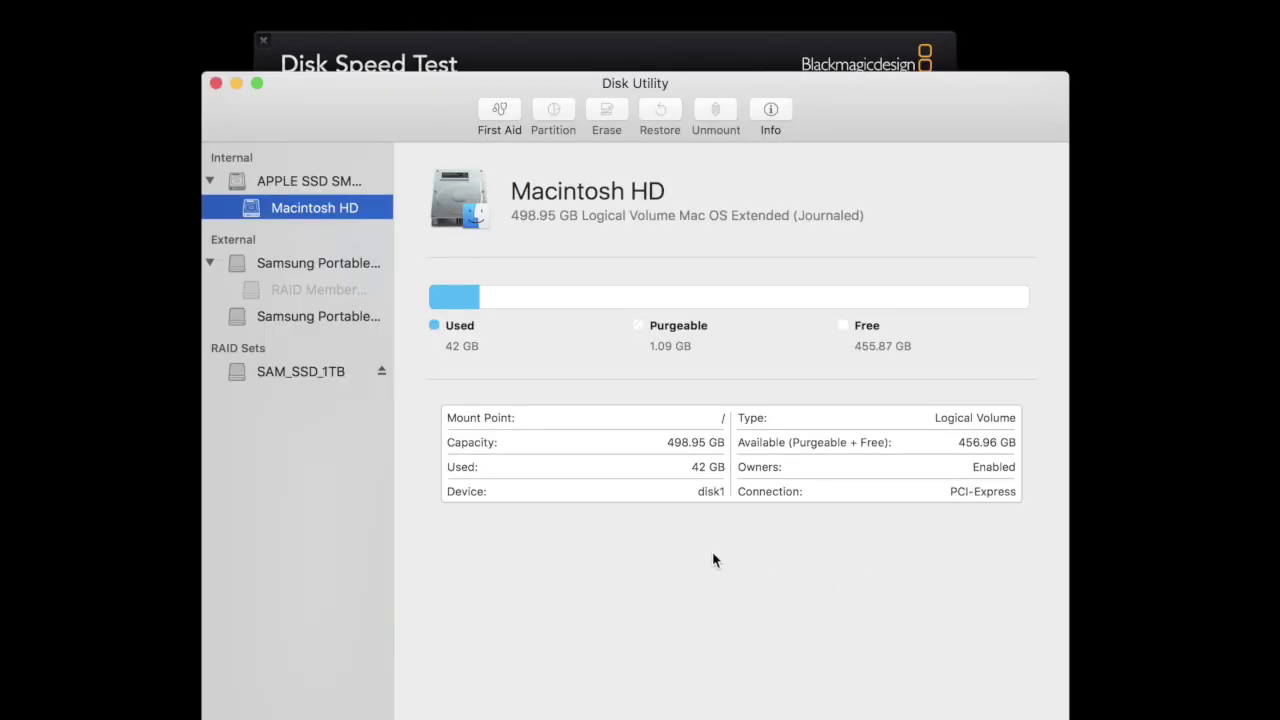
Check the free and used space of the SAM_SSD_1TB RAID set in Disk Utility, and close its window
{"action": "left_click", "coordinate": [285, 375]}
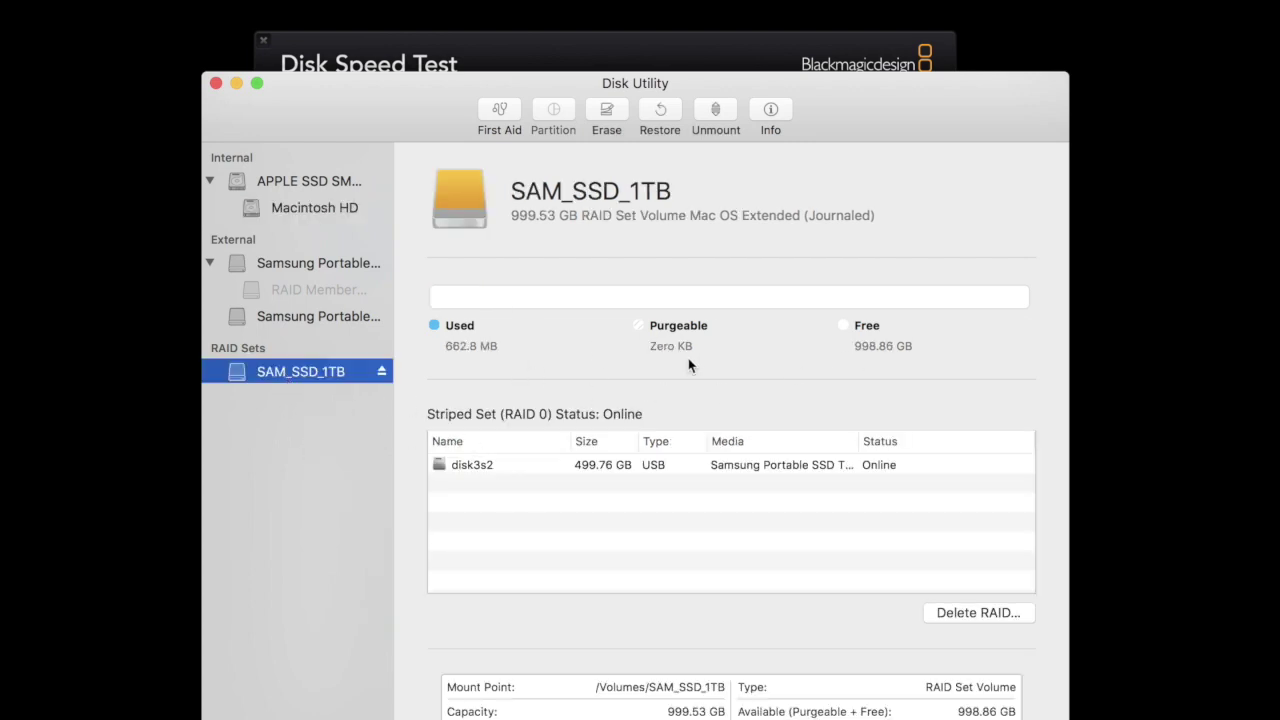
{"action": "left_click_drag", "start_coordinate": [851, 348], "coordinate": [924, 350]}
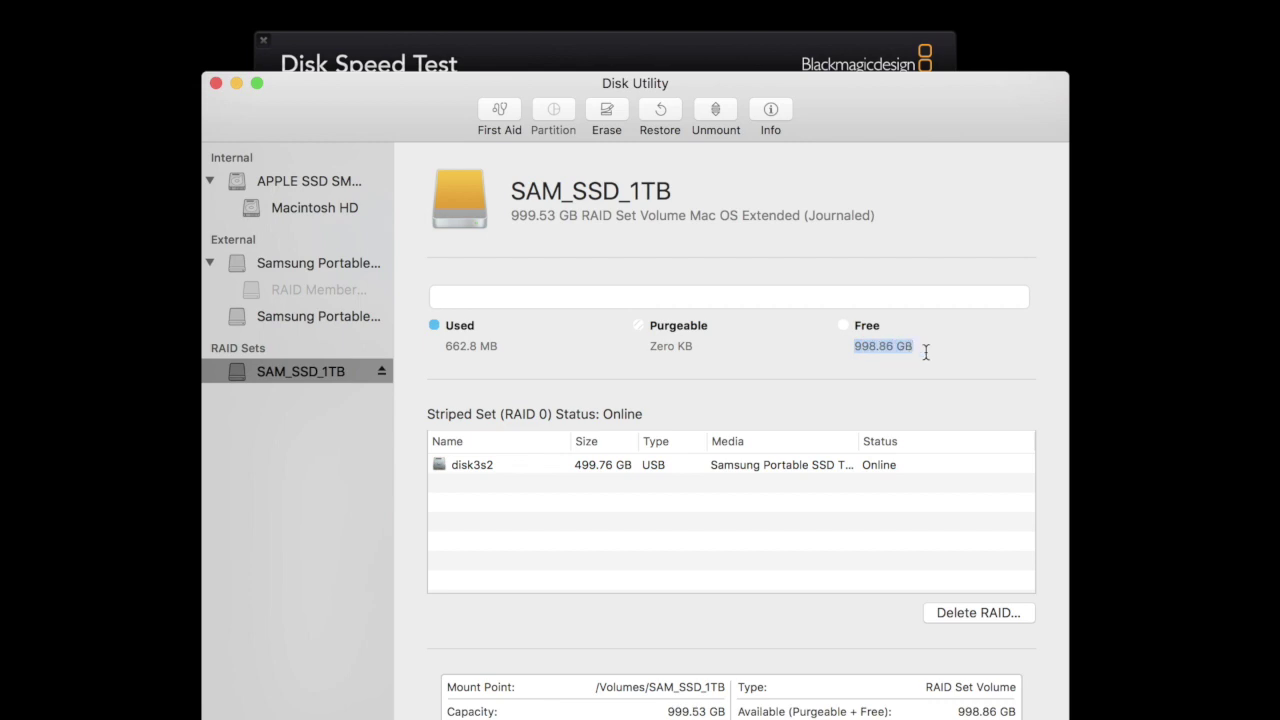
{"action": "left_click", "coordinate": [926, 350]}
{"action": "left_click_drag", "start_coordinate": [496, 348], "coordinate": [444, 347]}
{"action": "left_click", "coordinate": [217, 85]}
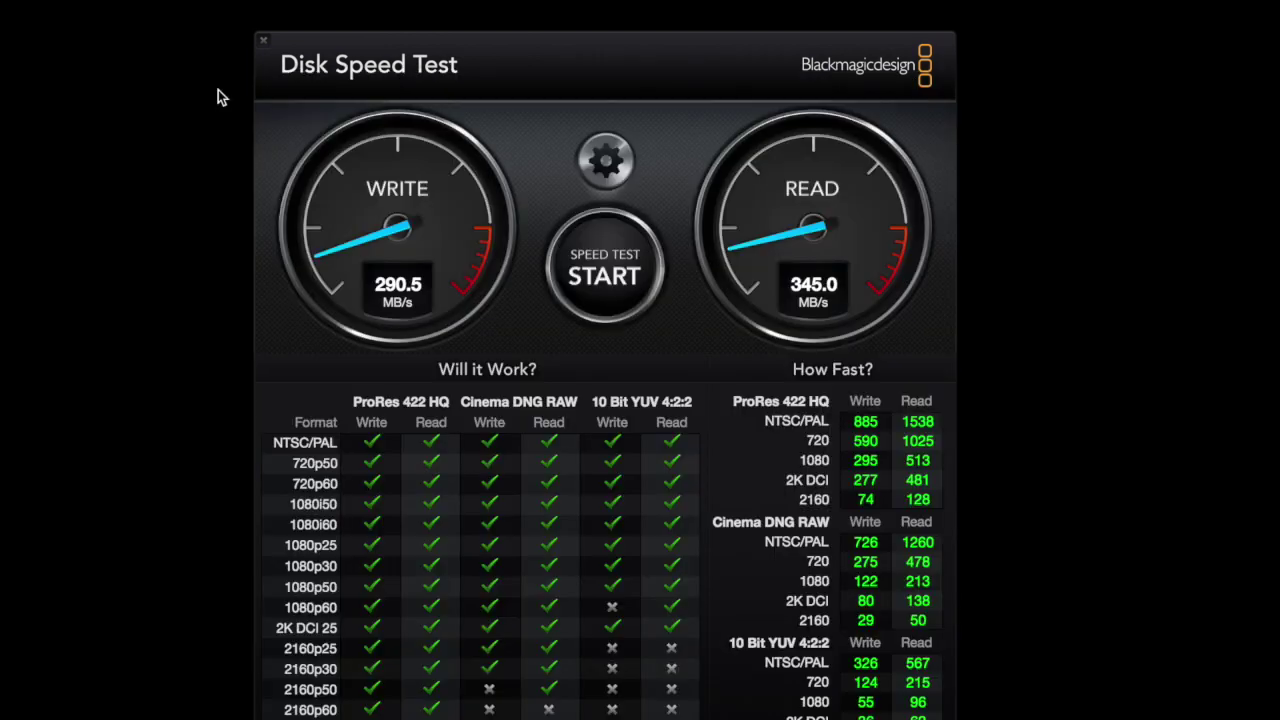
Set SAM_SSD_1TB as the target drive in Disk Speed Test and run a speed test on it, stopping it after write and read are measured
{"action": "left_click", "coordinate": [605, 162]}
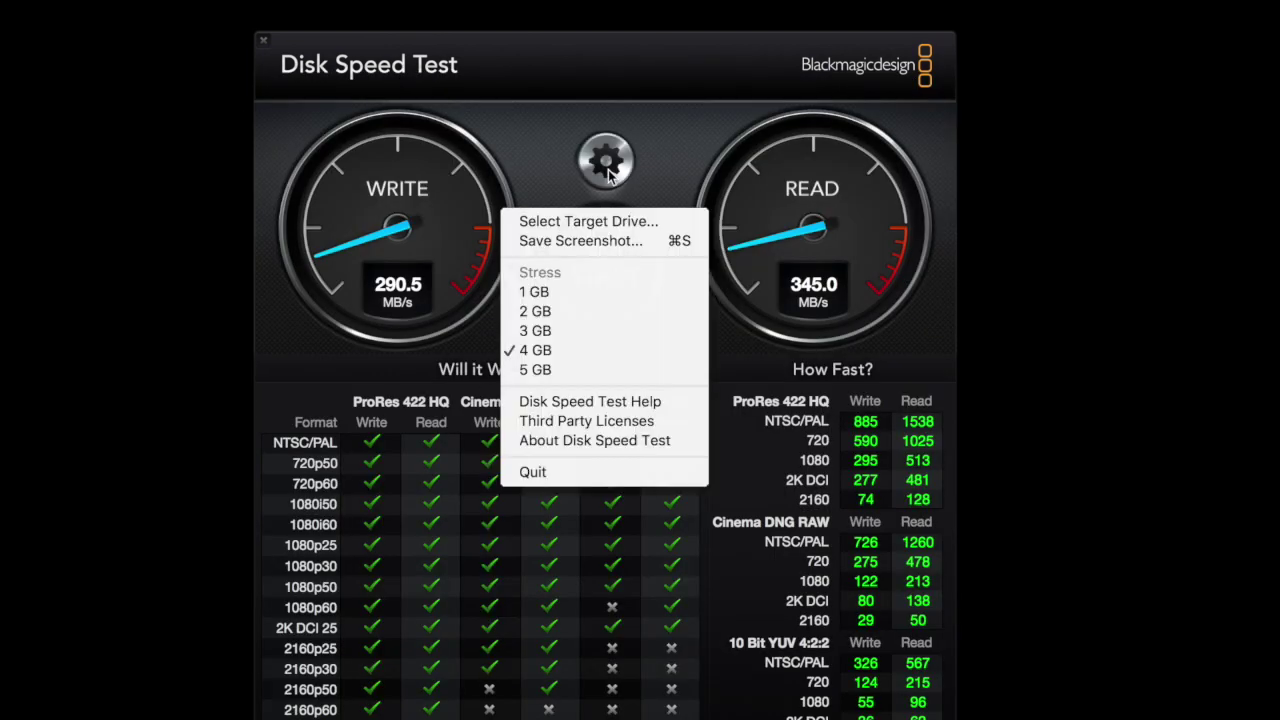
{"action": "left_click", "coordinate": [556, 221]}
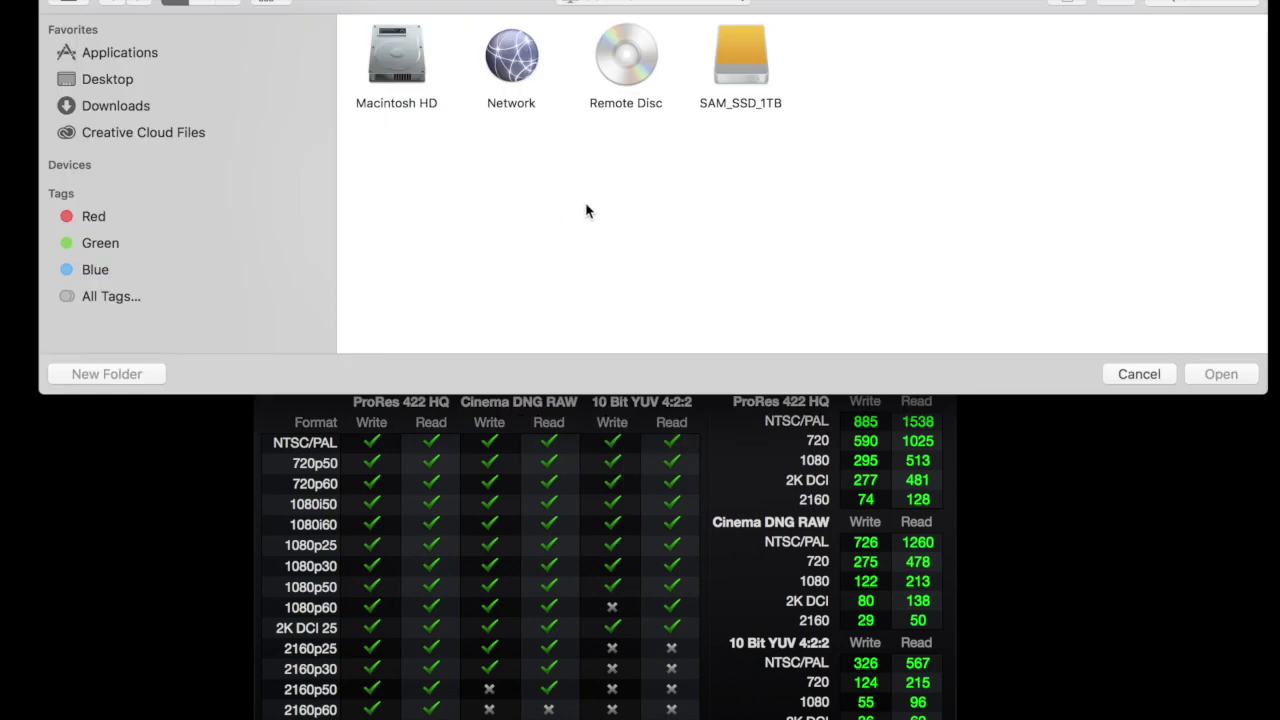
{"action": "left_click", "coordinate": [722, 68]}
{"action": "left_click", "coordinate": [1242, 379]}
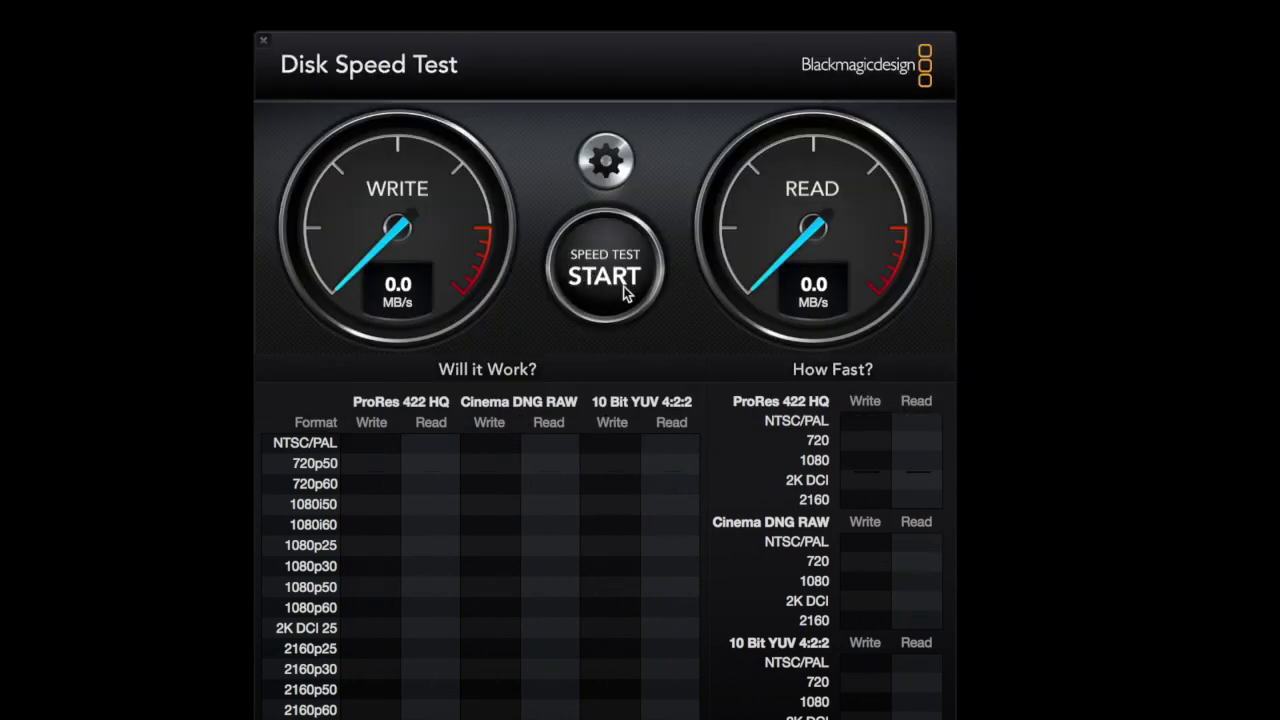
{"action": "left_click", "coordinate": [625, 293]}
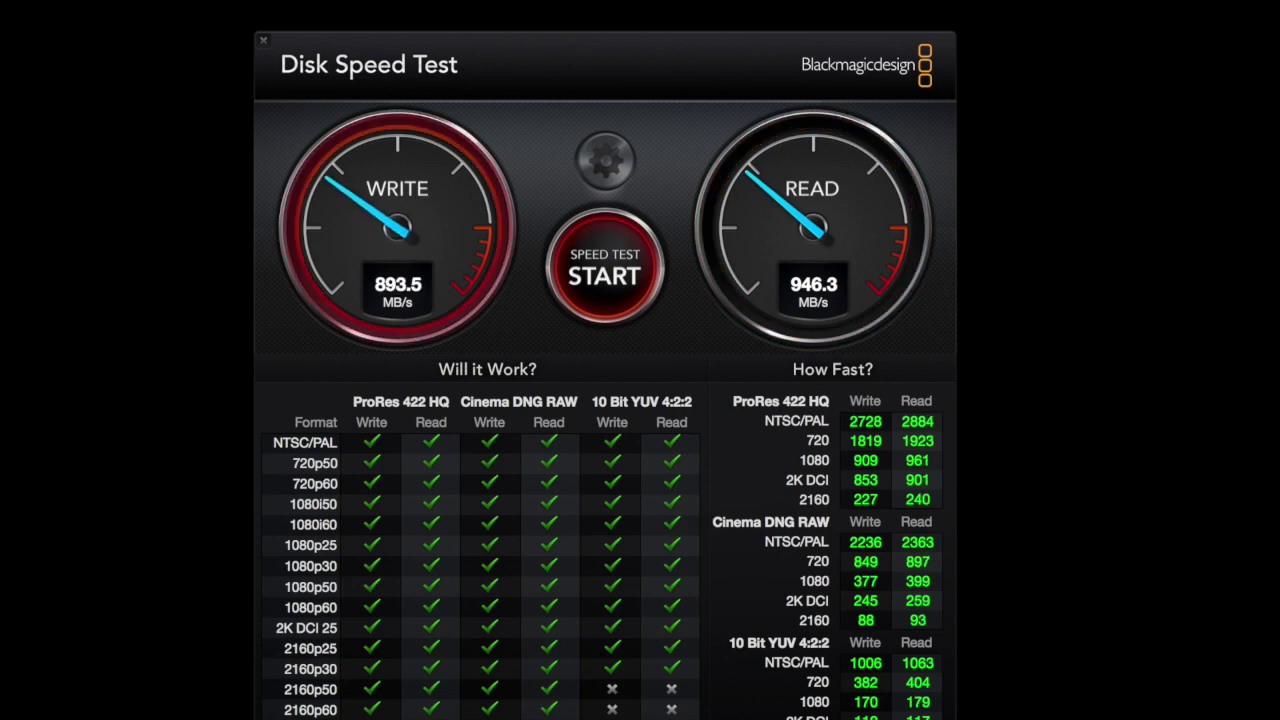
{"action": "left_click", "coordinate": [606, 305]}
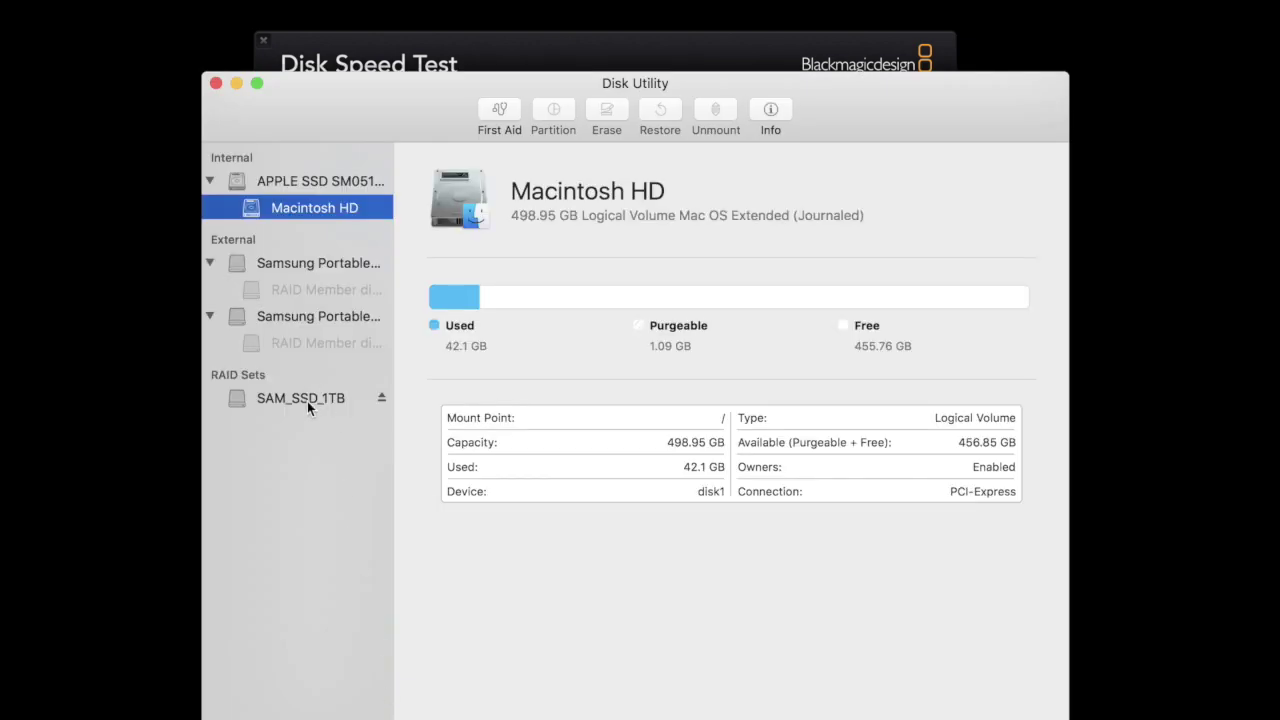
Review the SAM_SSD_1TB RAID set's member disks and status in Disk Utility, and close its window
{"action": "left_click", "coordinate": [307, 401]}
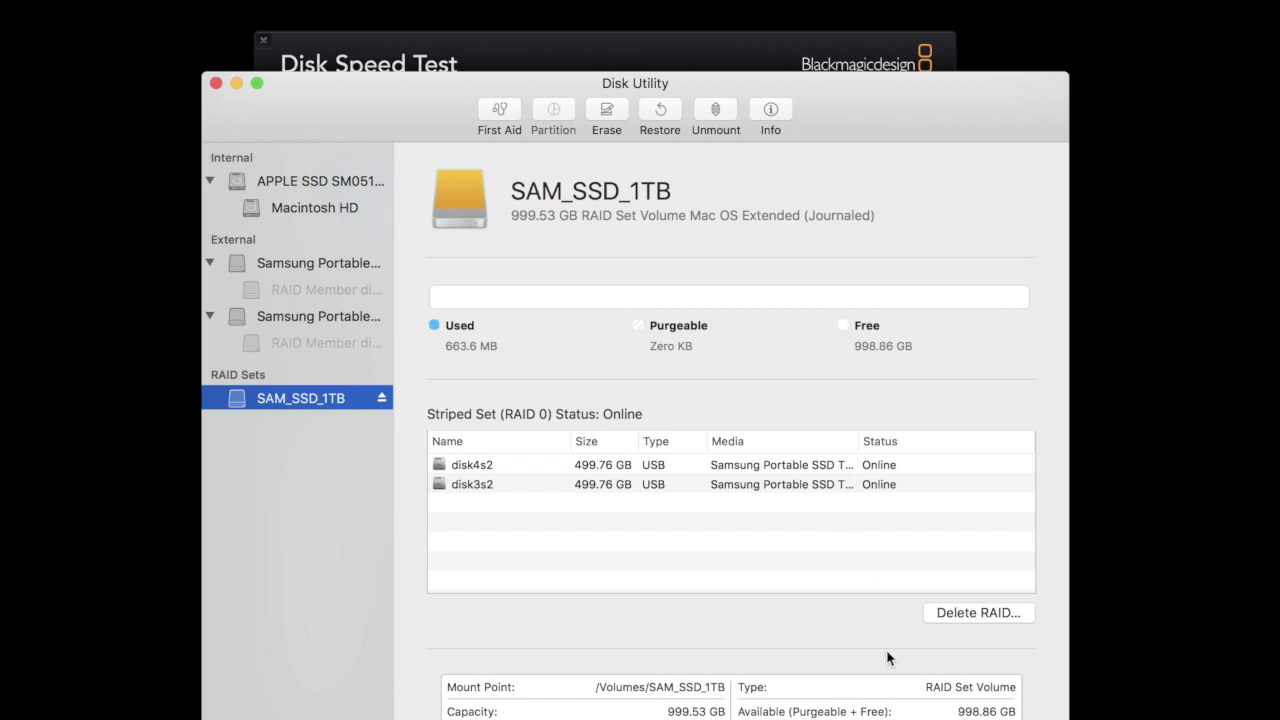
{"action": "left_click", "coordinate": [740, 563]}
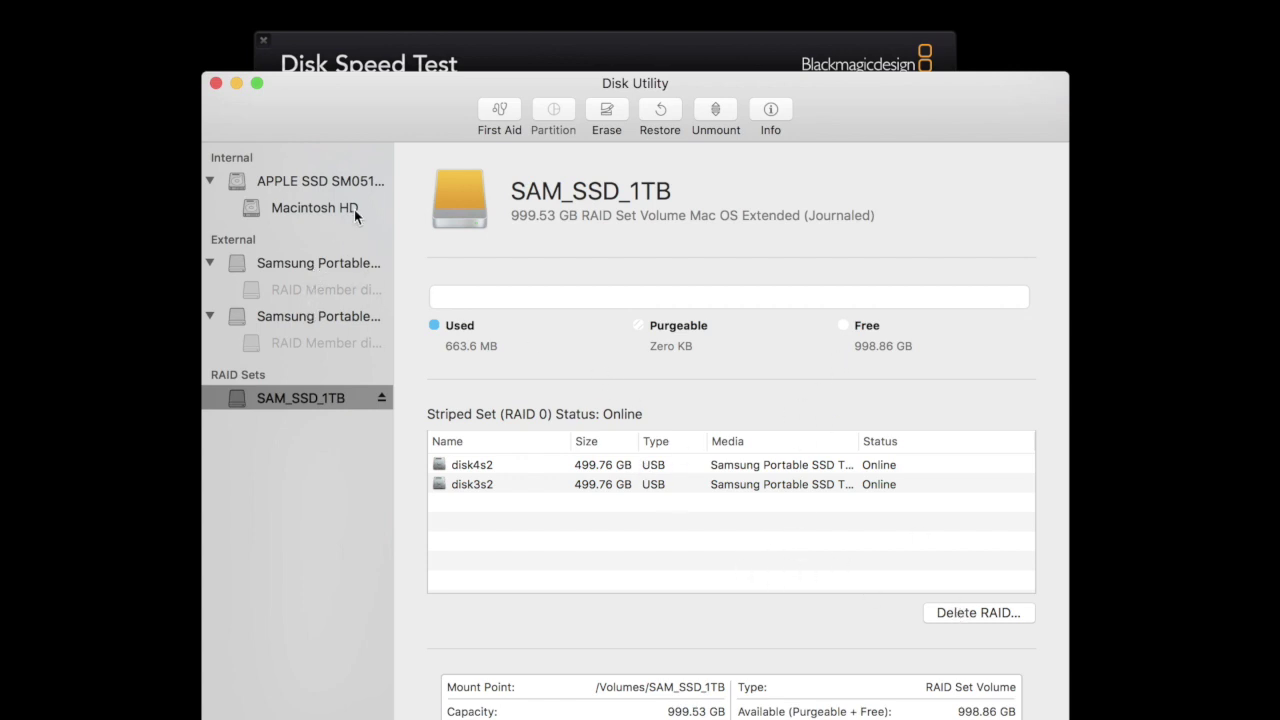
{"action": "left_click", "coordinate": [216, 82]}
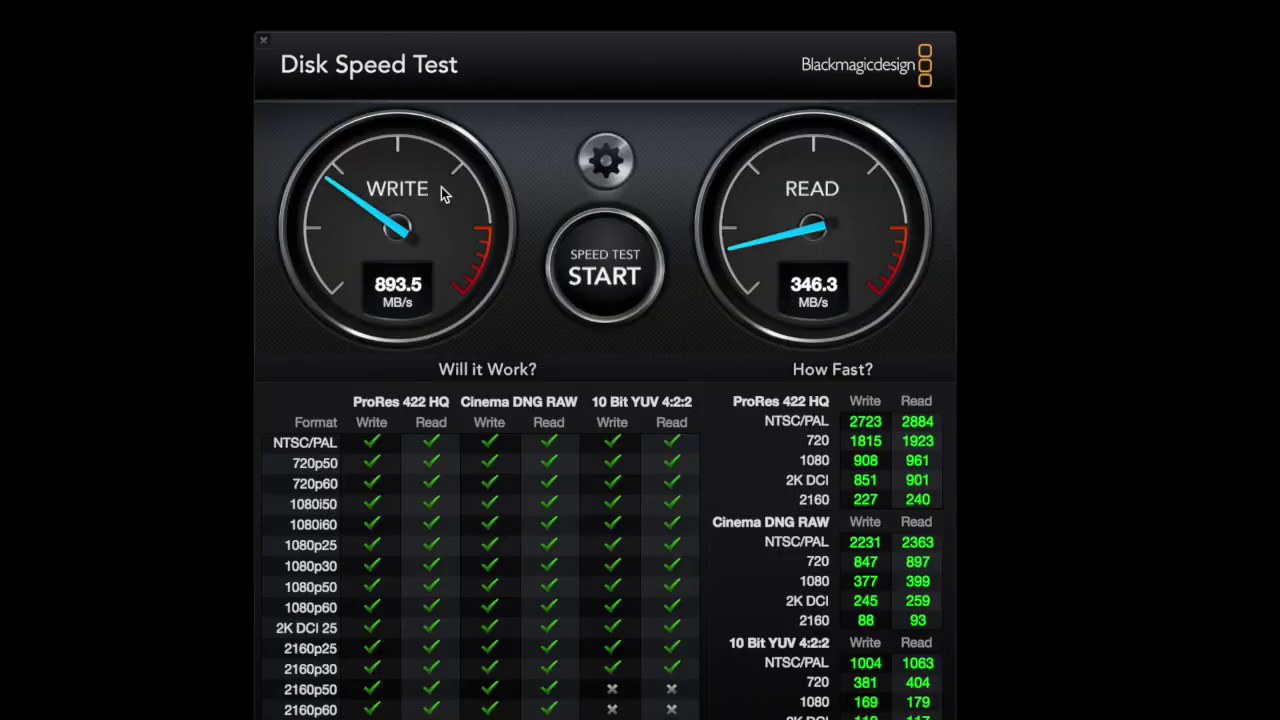